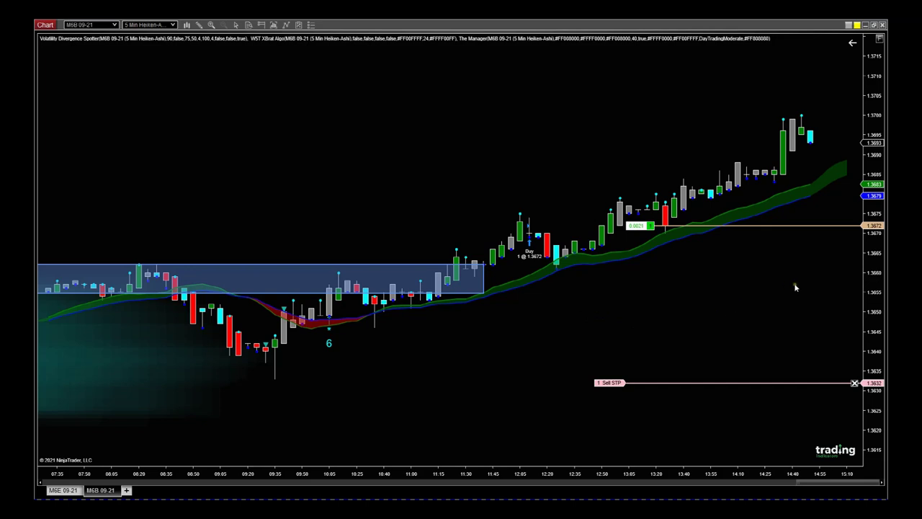
Examine the M6B 09-21 chart around the long entry, from the prior session through the highlighted zone to the latest candles.
left_click(783, 302)
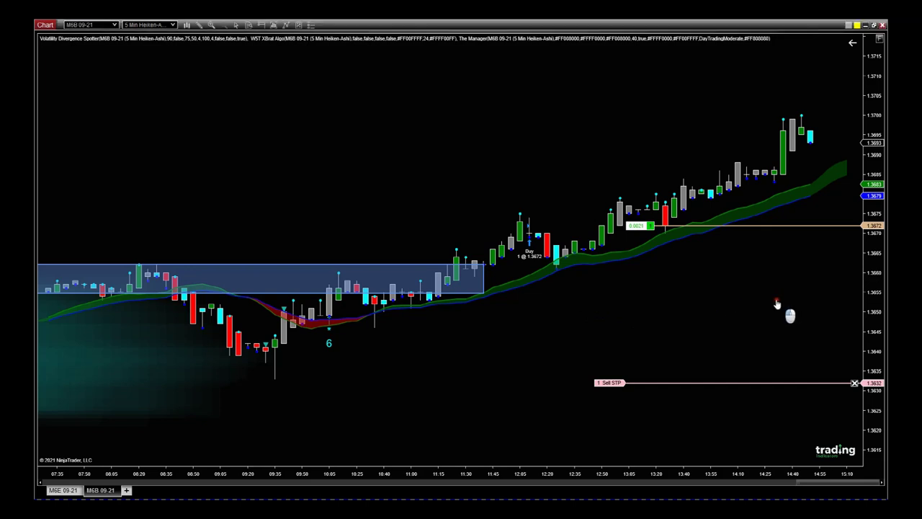
left_click(870, 303)
left_click_drag(870, 303, 813, 309)
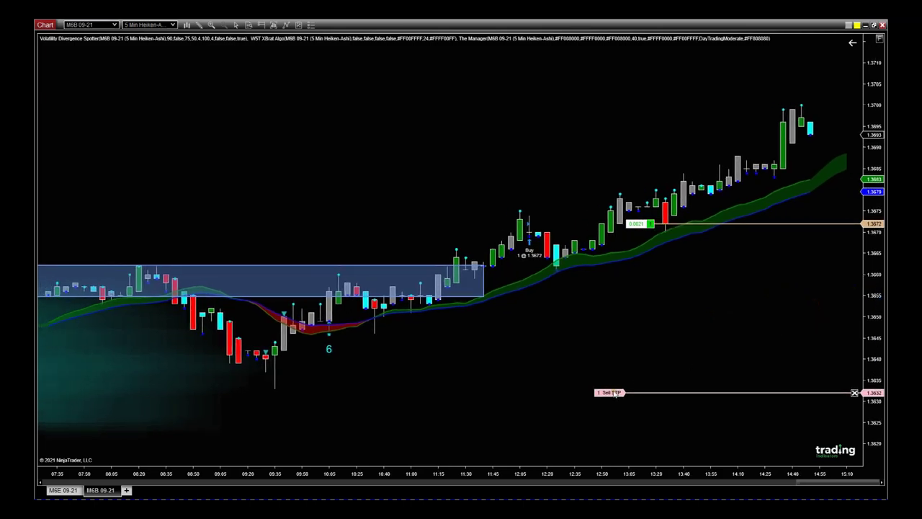
left_click_drag(362, 475, 496, 495)
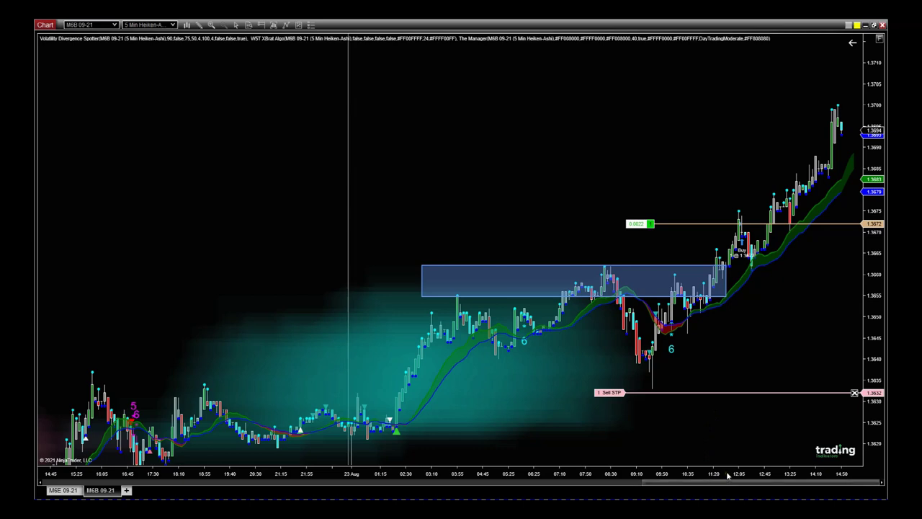
left_click_drag(737, 477, 677, 474)
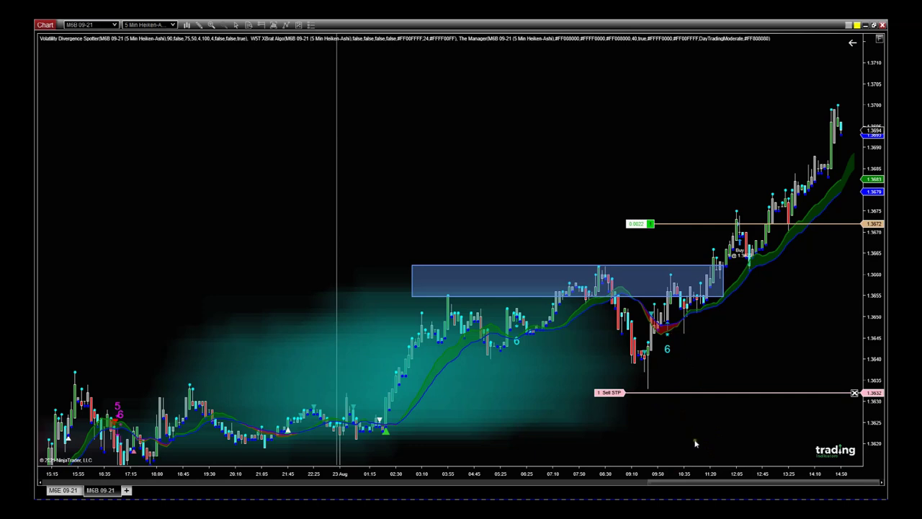
left_click_drag(737, 476, 457, 385)
scroll(716, 329, "down", 3)
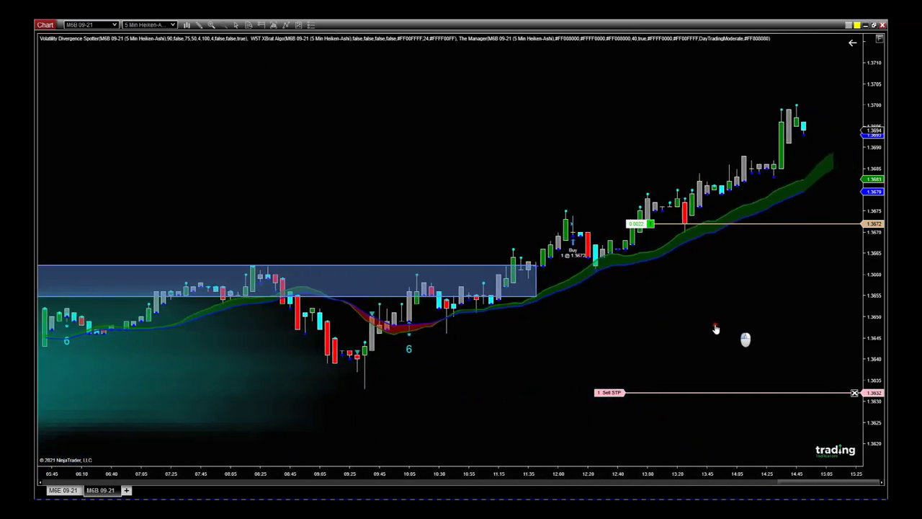
scroll(721, 328, "down", 2)
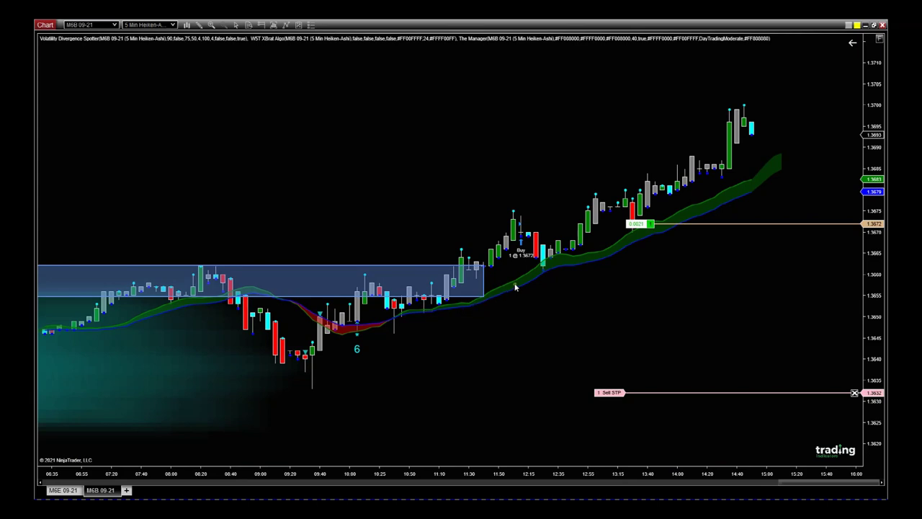
left_click_drag(873, 292, 885, 260)
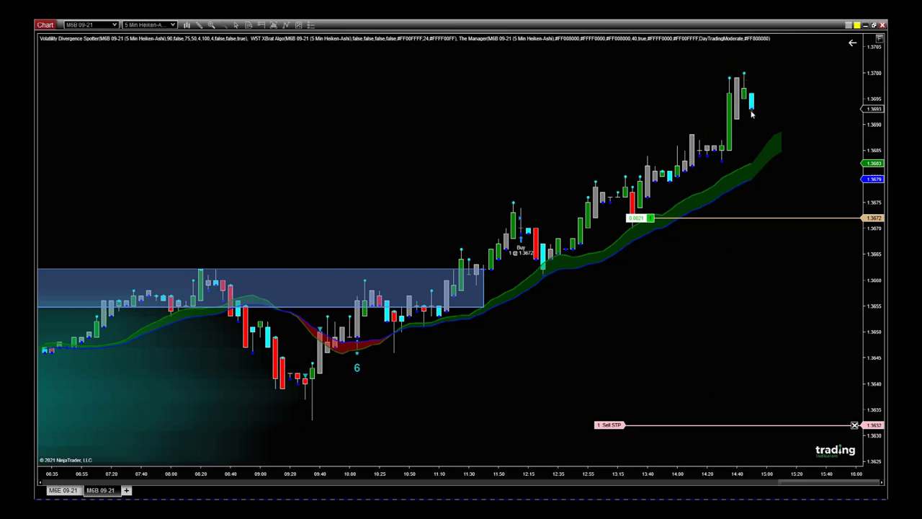
Raise the M6B 09-21 sell stop order to 1.3673, just above the long entry price.
left_click(609, 426)
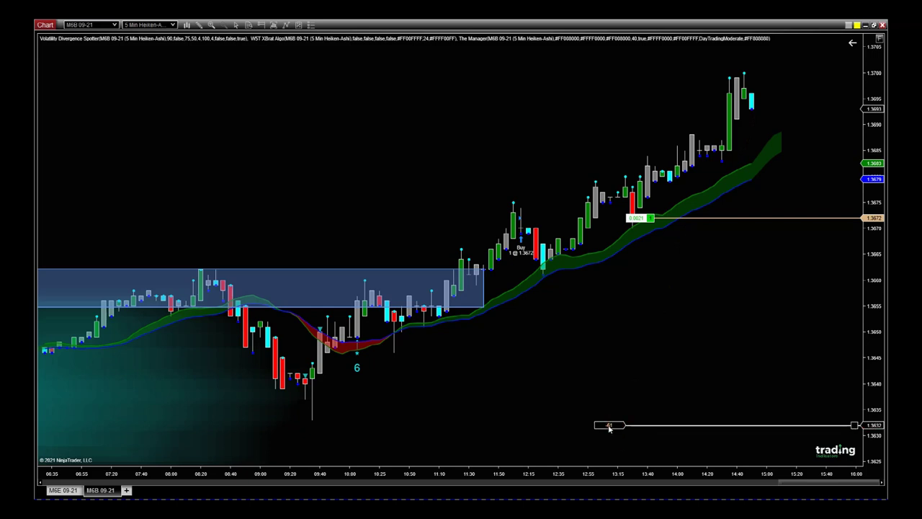
mouse_move(617, 397)
left_mouse_down()
mouse_move(630, 309)
mouse_move(587, 366)
left_mouse_up()
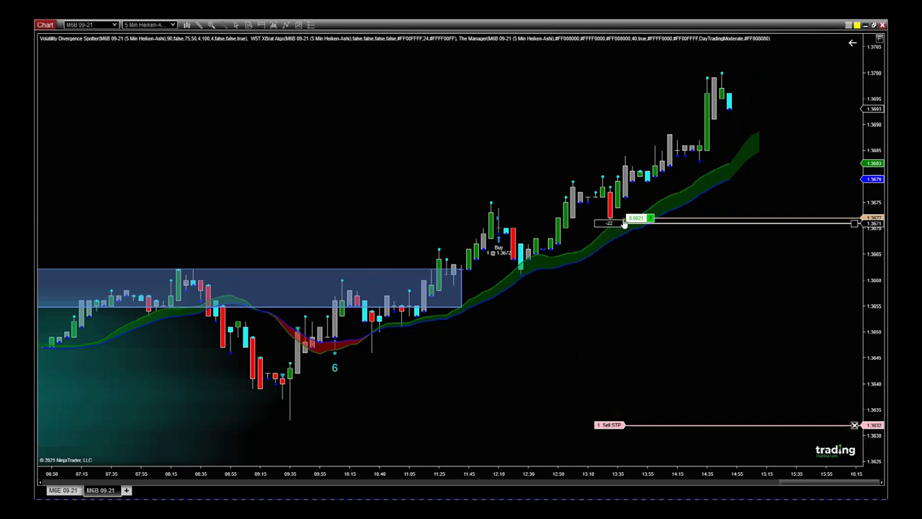
left_click(623, 216)
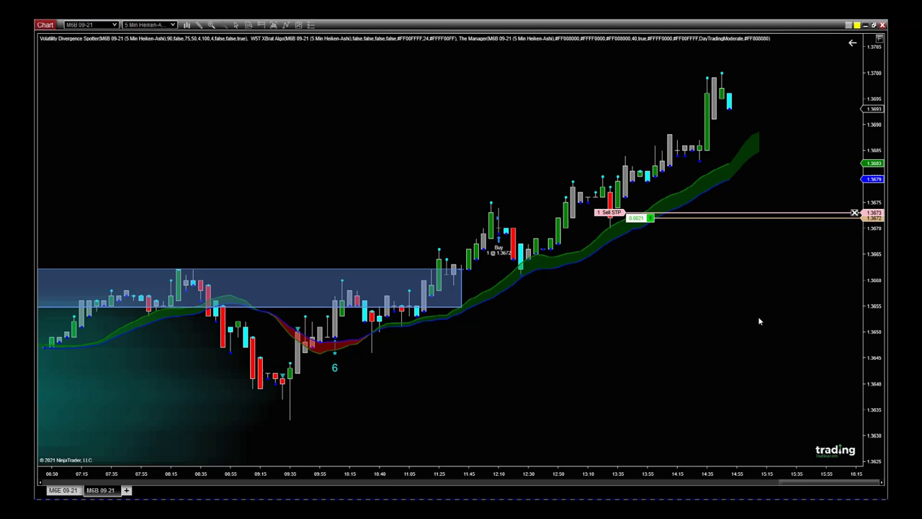
Trail the M6B 09-21 sell stop order up to 1.3686, just below the recent pullback low.
left_click_drag(804, 470, 791, 377)
left_click_drag(868, 322, 822, 273)
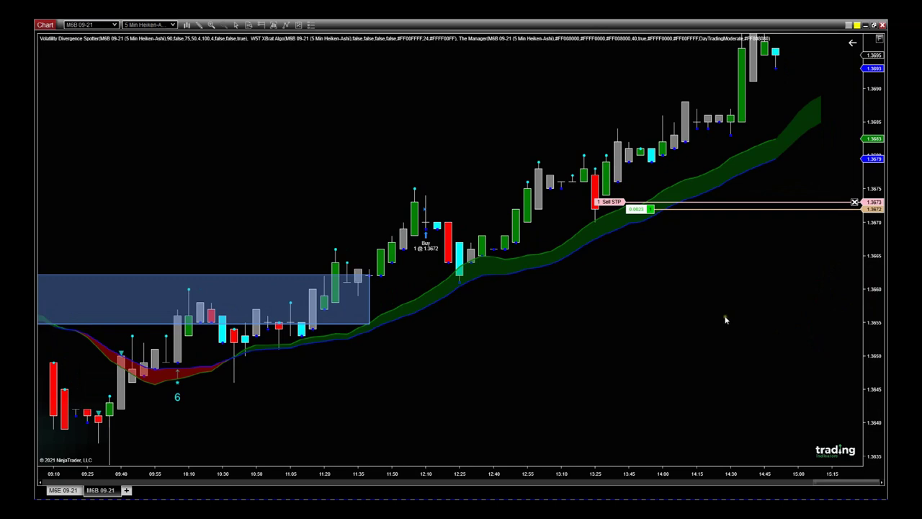
left_click_drag(717, 333, 710, 410)
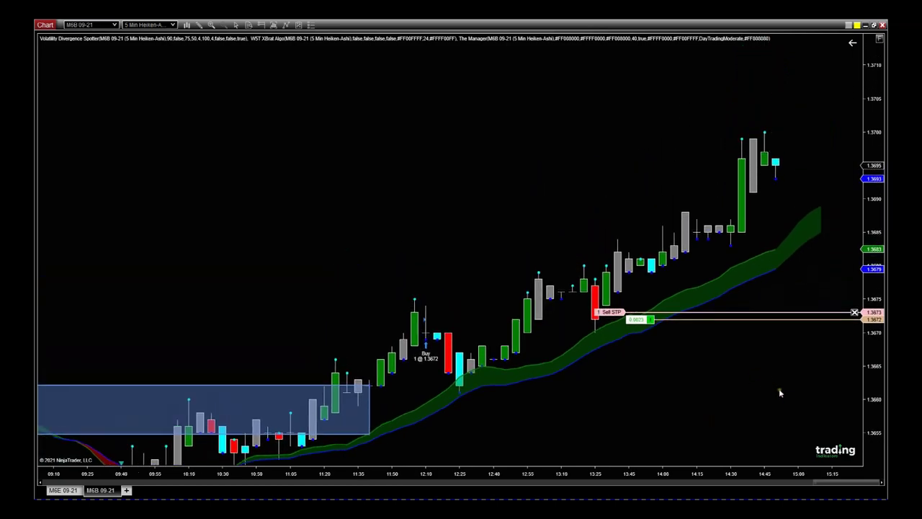
left_click_drag(779, 388, 756, 388)
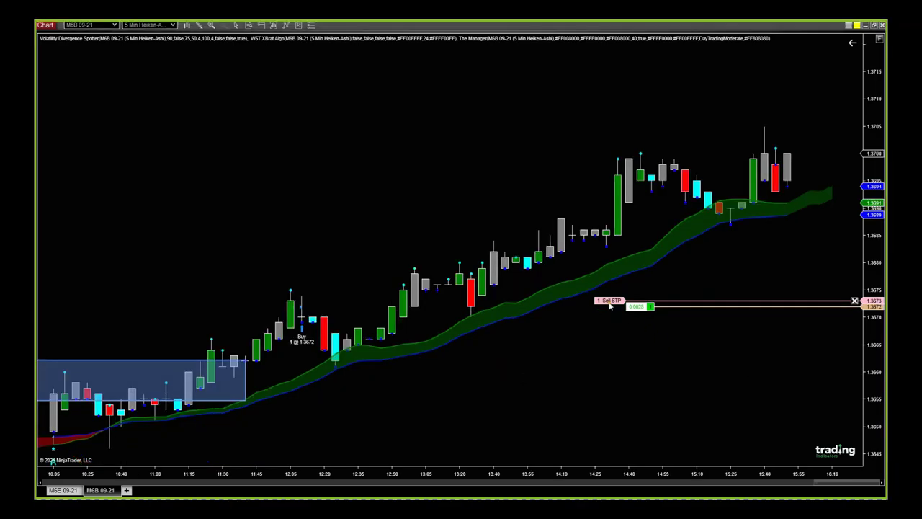
left_click_drag(712, 353, 669, 353)
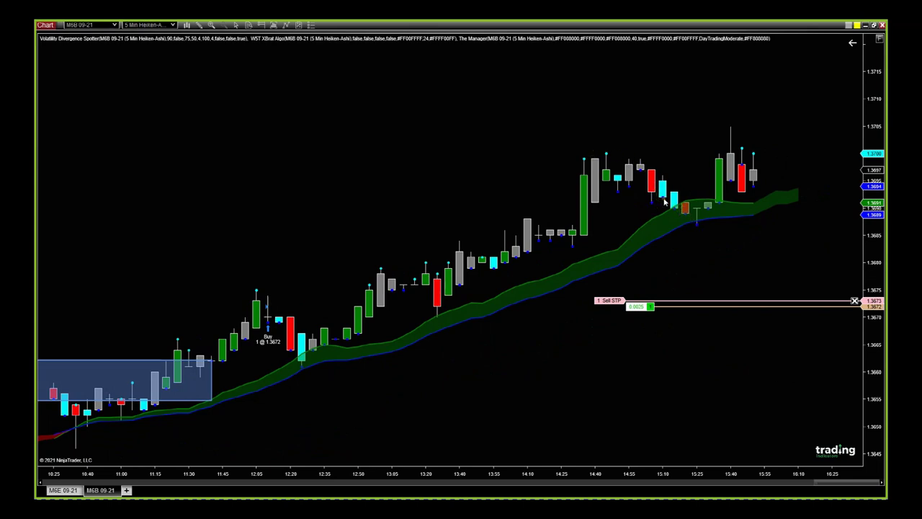
left_click(610, 301)
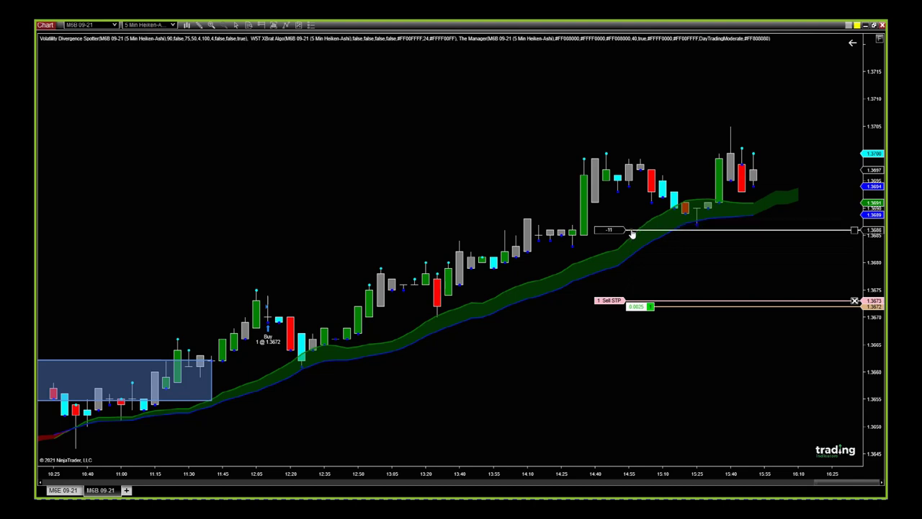
left_click(632, 231)
Trail the M6B 09-21 sell stop order further up to 1.3690, below the latest pullback candles.
scroll(659, 319, "down", 2)
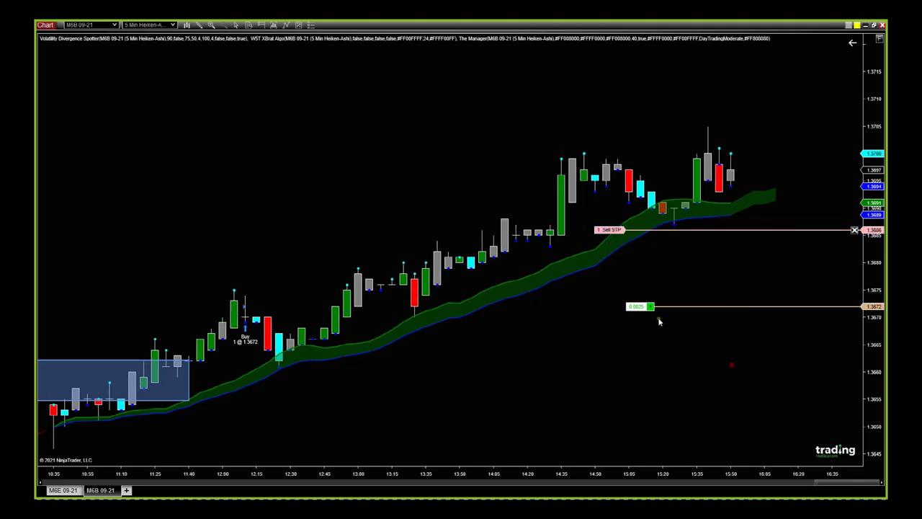
scroll(713, 288, "up", 3)
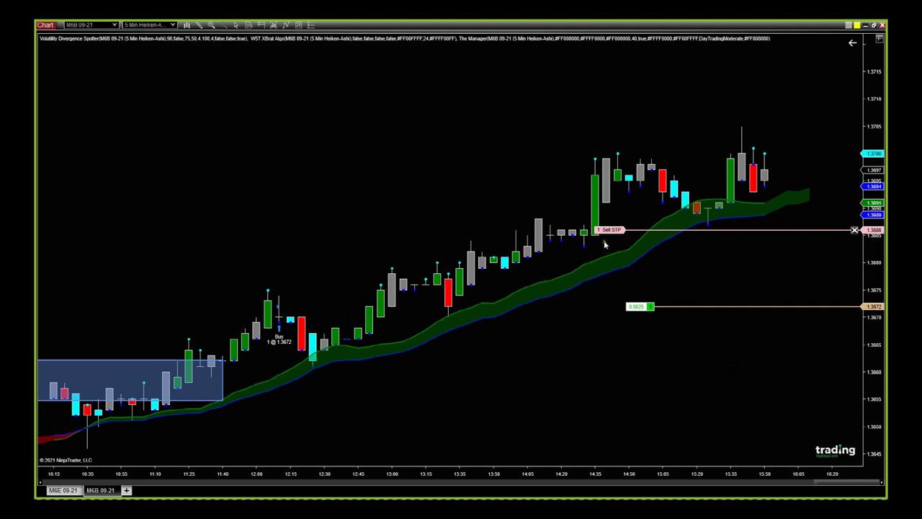
scroll(749, 268, "down", 3)
scroll(729, 269, "down", 1)
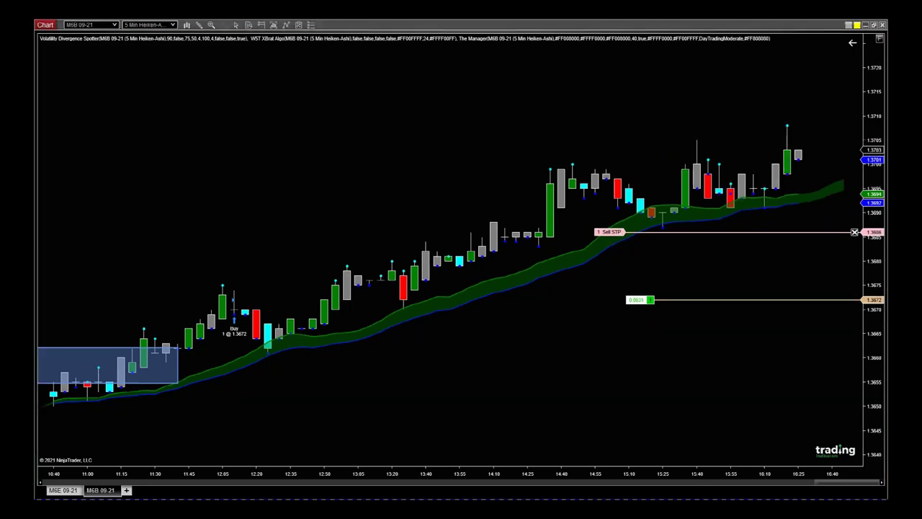
scroll(778, 353, "down", 2)
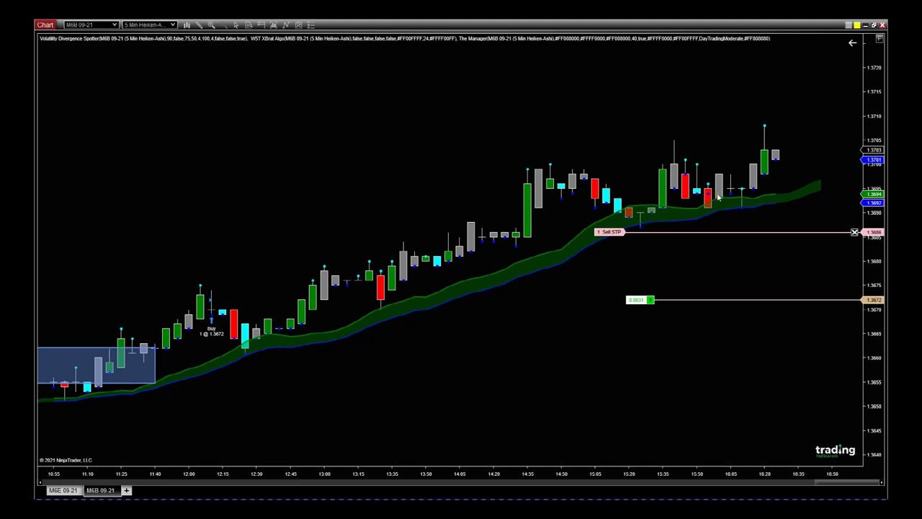
left_click_drag(876, 334, 883, 367)
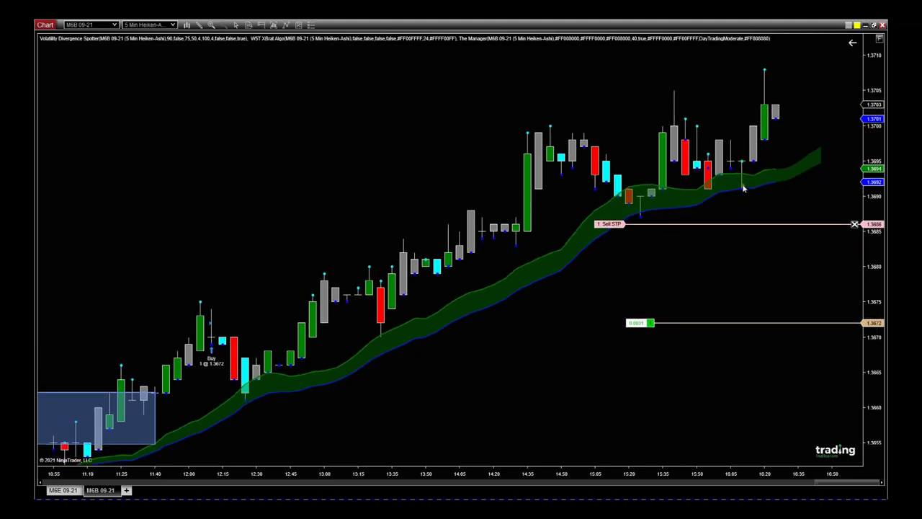
left_click_drag(869, 120, 818, 168)
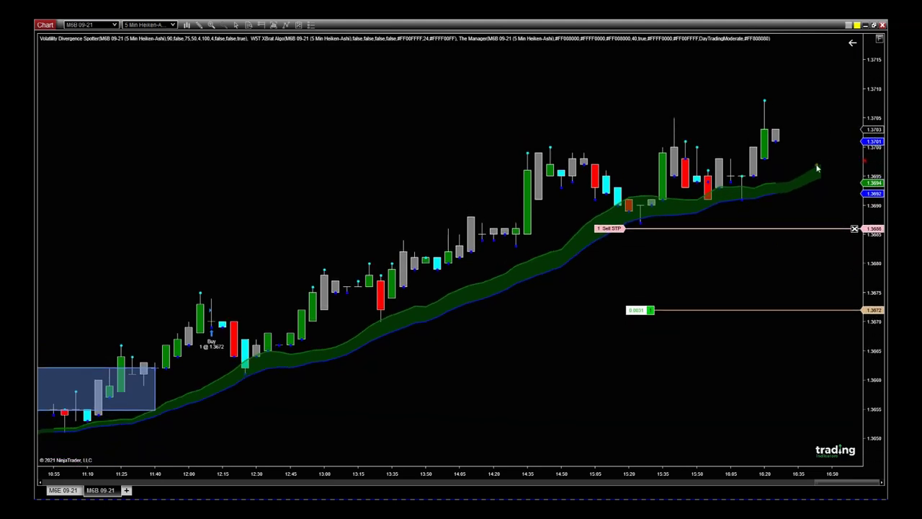
left_click_drag(607, 229, 628, 206)
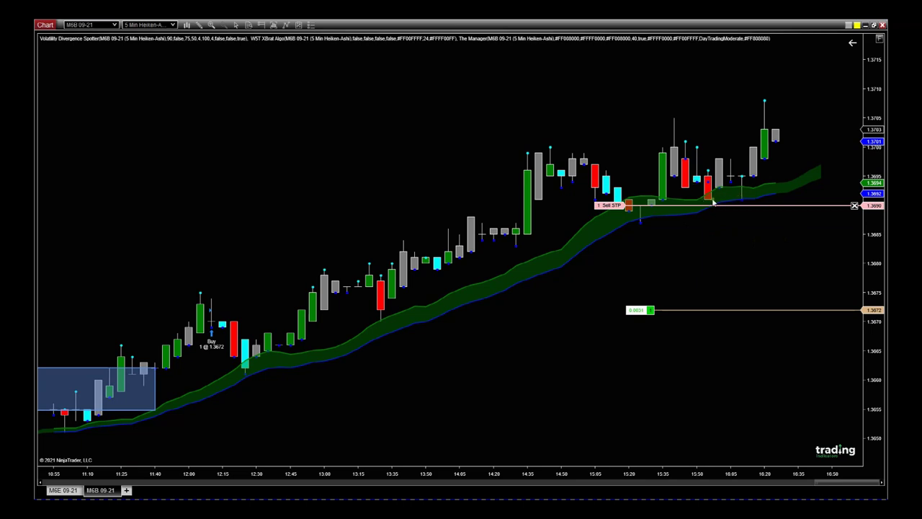
mouse_move(793, 245)
left_mouse_down()
mouse_move(764, 264)
mouse_move(778, 253)
left_mouse_up()
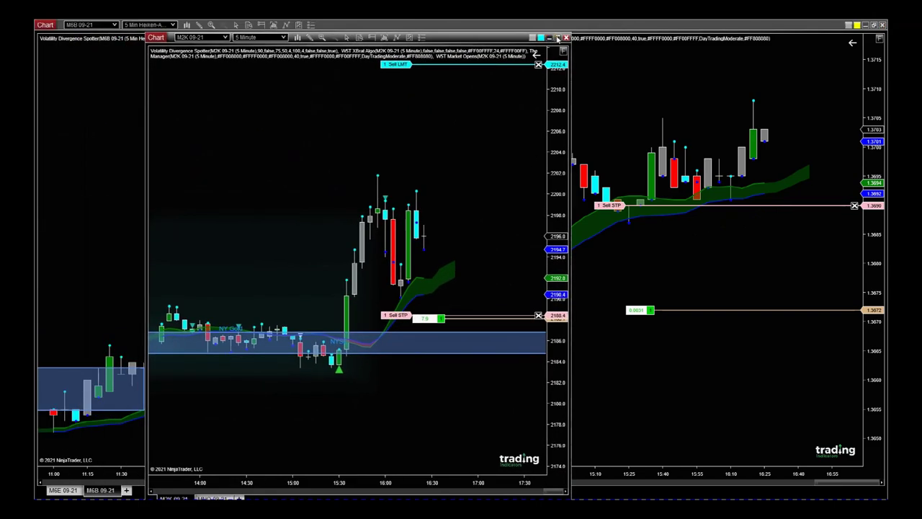
Maximize the M2K 09-21 chart and raise its sell stop order to 2190.1, under the latest swing low.
left_click(557, 37)
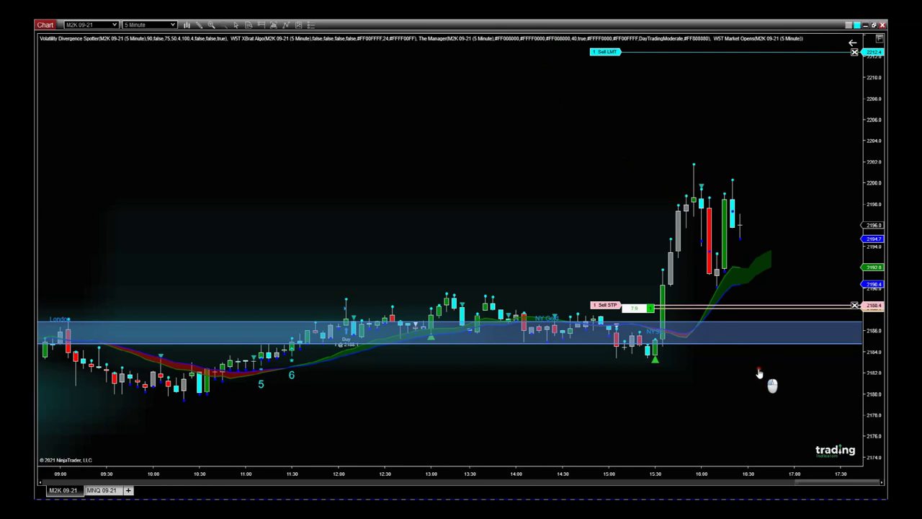
left_click_drag(760, 372, 735, 375)
left_click_drag(709, 472, 751, 476)
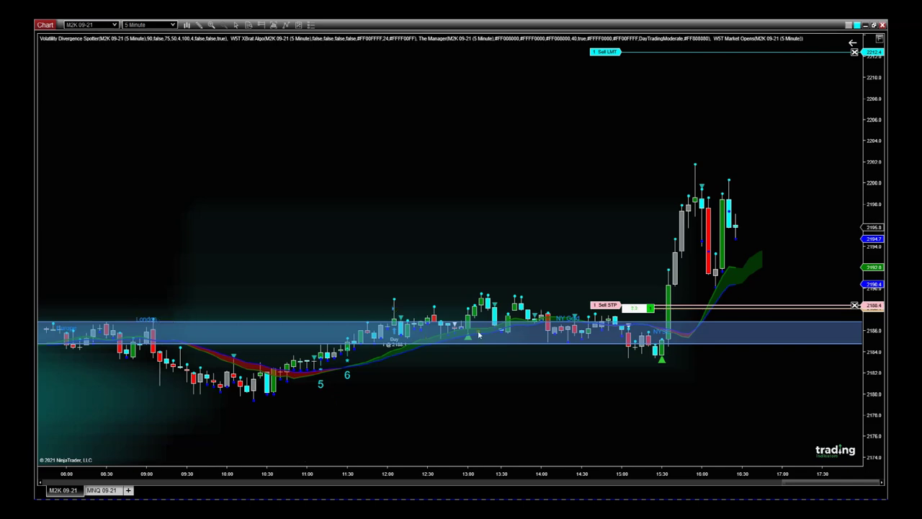
left_click_drag(708, 477, 697, 392)
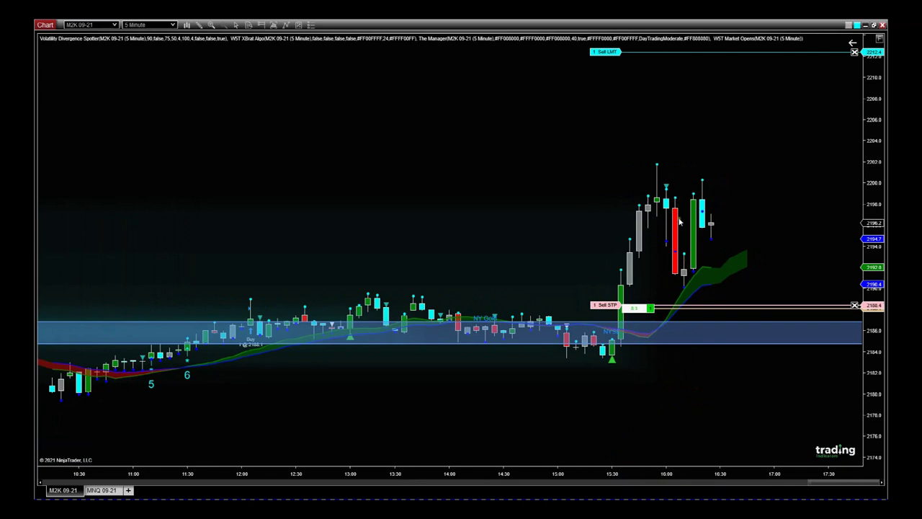
left_click_drag(606, 306, 608, 288)
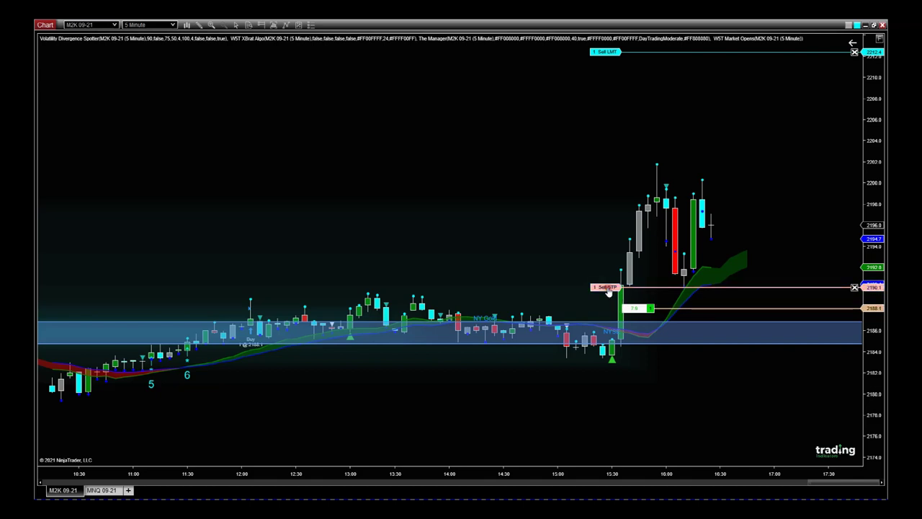
Review the open positions and the full order list in the Control Center, enlarging its window, and put the window away.
left_click_drag(707, 473, 716, 431)
left_click_drag(725, 473, 665, 439)
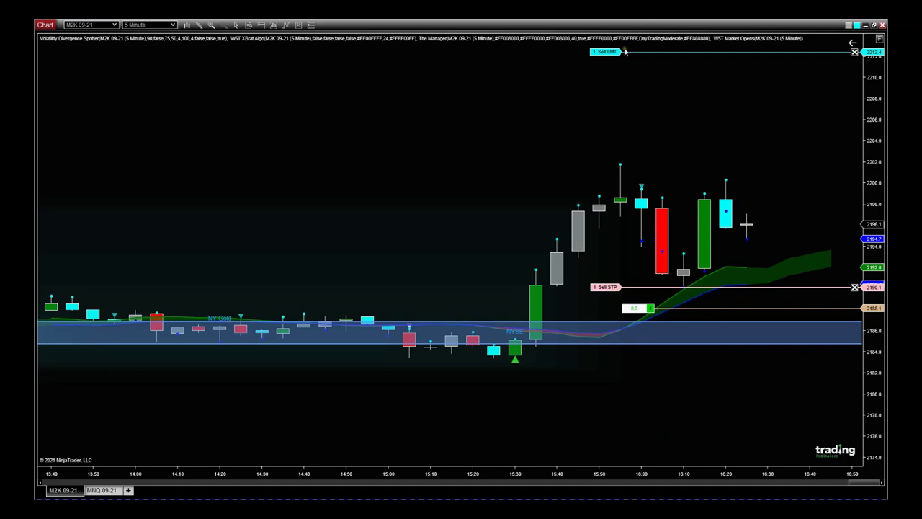
left_click_drag(613, 97, 497, 102)
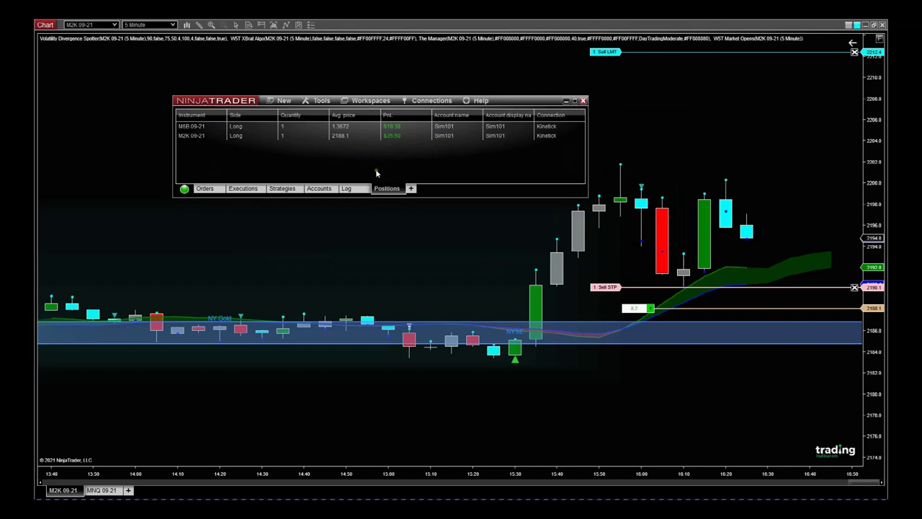
left_click_drag(205, 188, 274, 202)
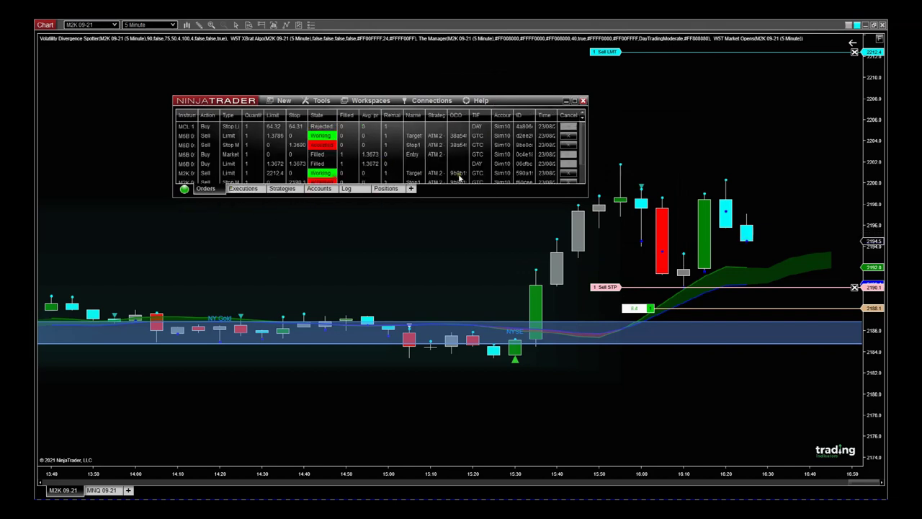
left_click_drag(479, 196, 478, 250)
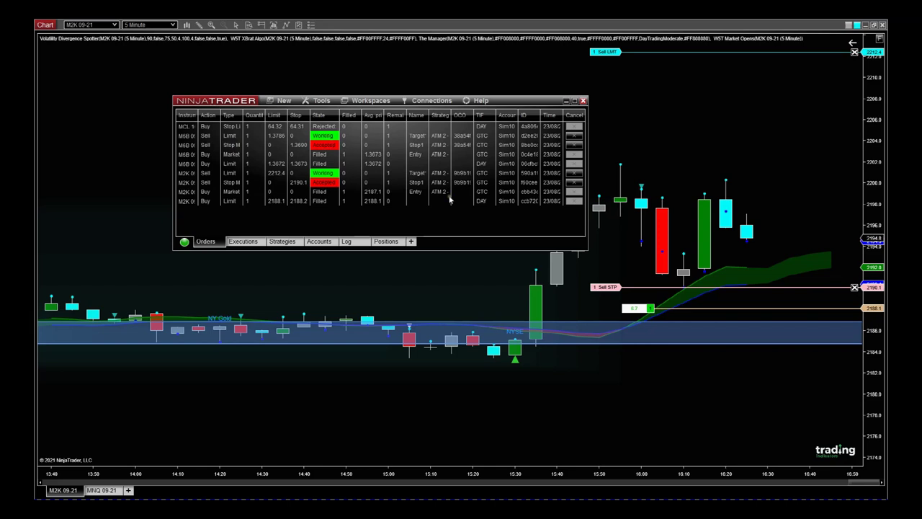
left_click_drag(535, 96, 542, 158)
left_click(566, 151)
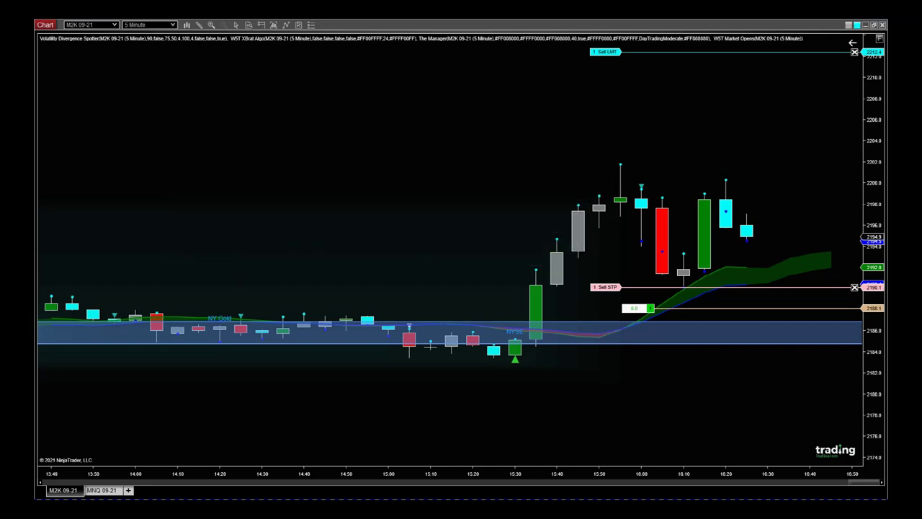
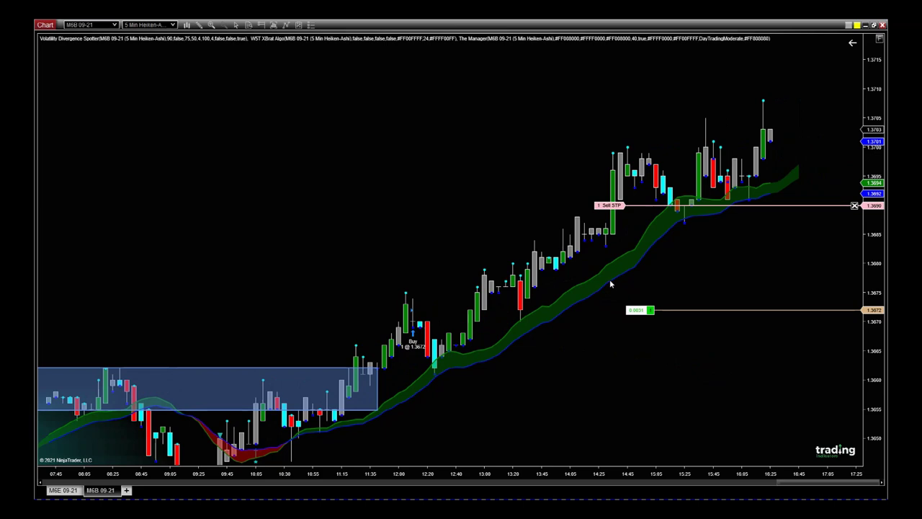
left_click_drag(710, 469, 456, 225)
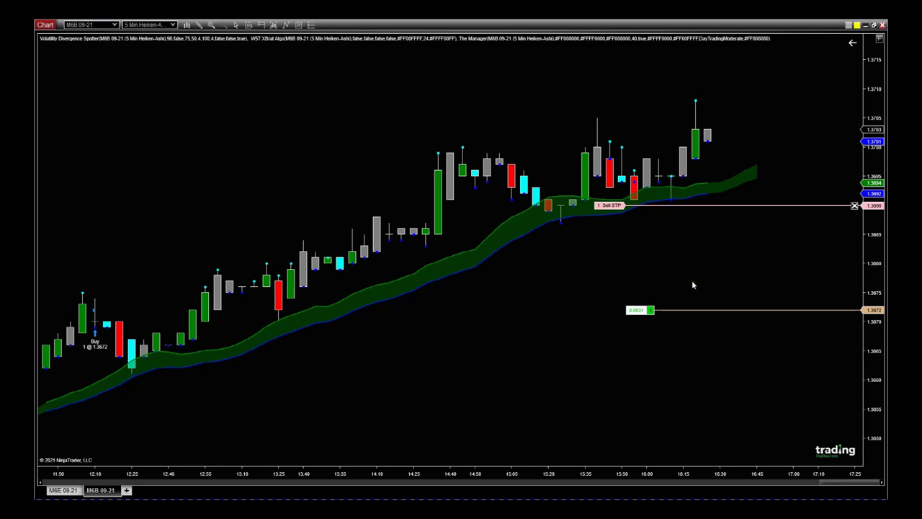
left_click_drag(665, 268, 710, 269)
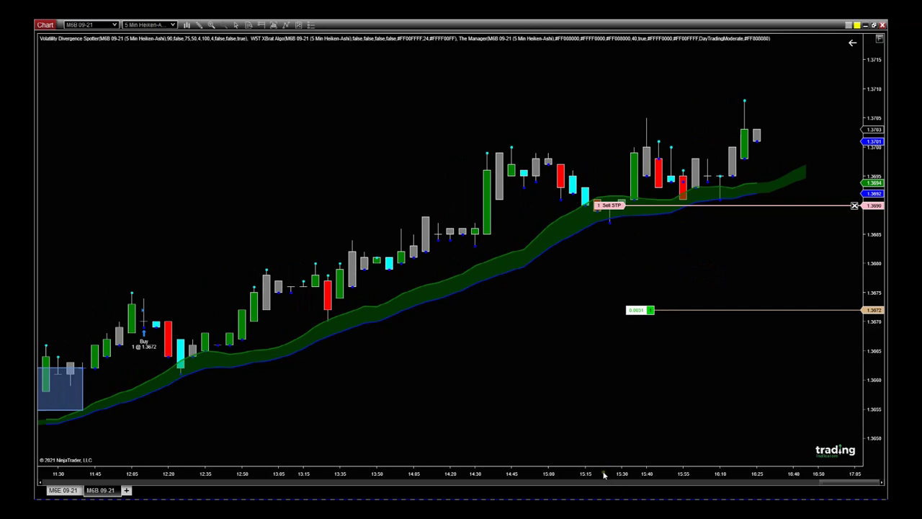
left_click_drag(603, 470, 619, 472)
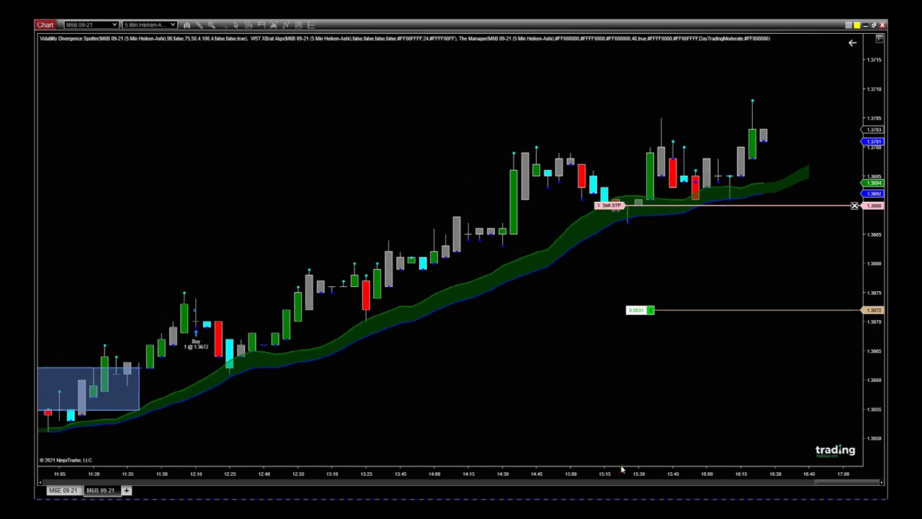